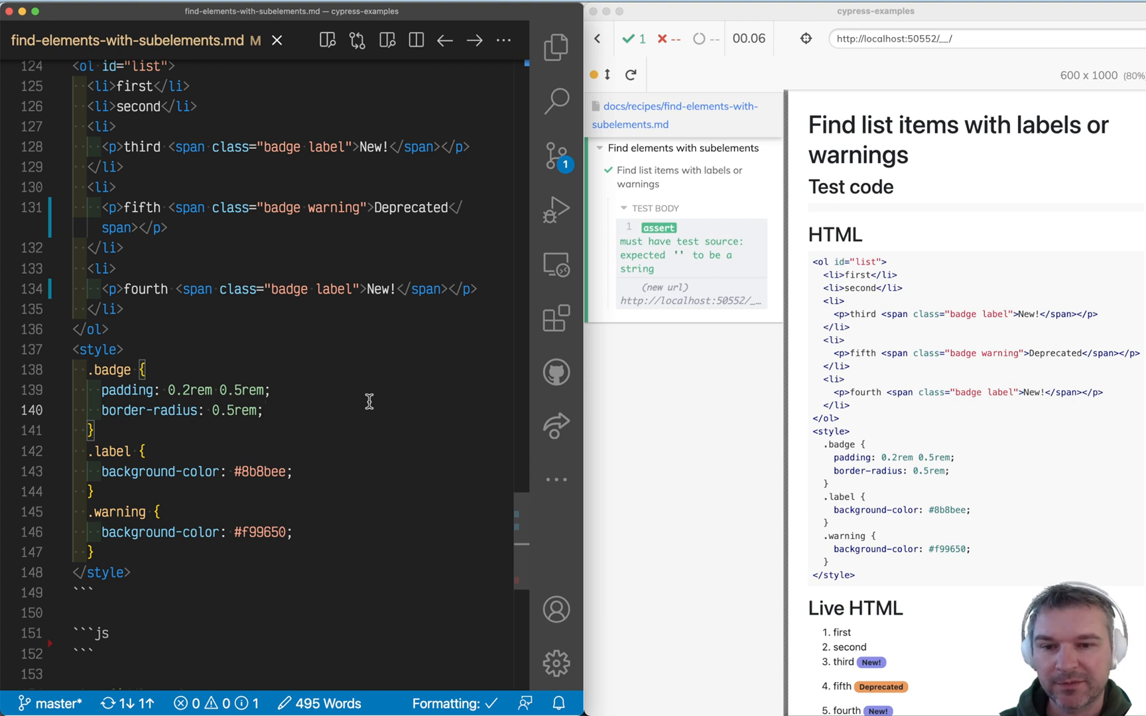
Inspect the Cypress preview, noting the .label class on the third item and .warning on the fifth
left_click(937, 407)
scroll(937, 407, "down", 1)
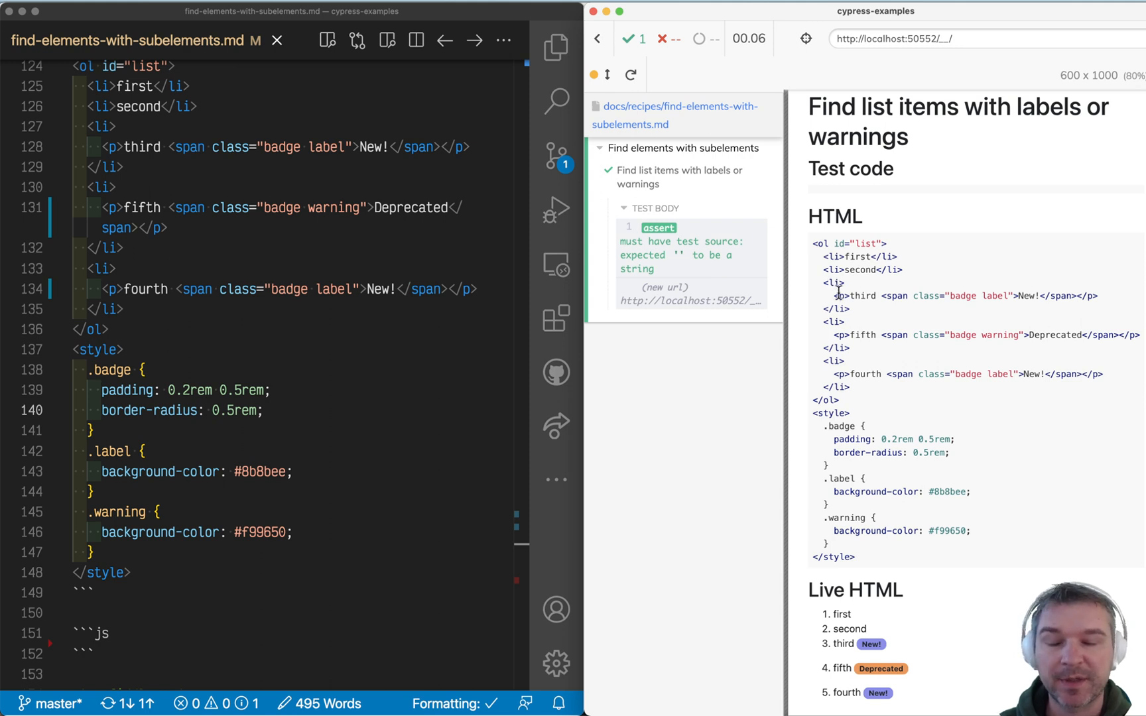
double_click(997, 296)
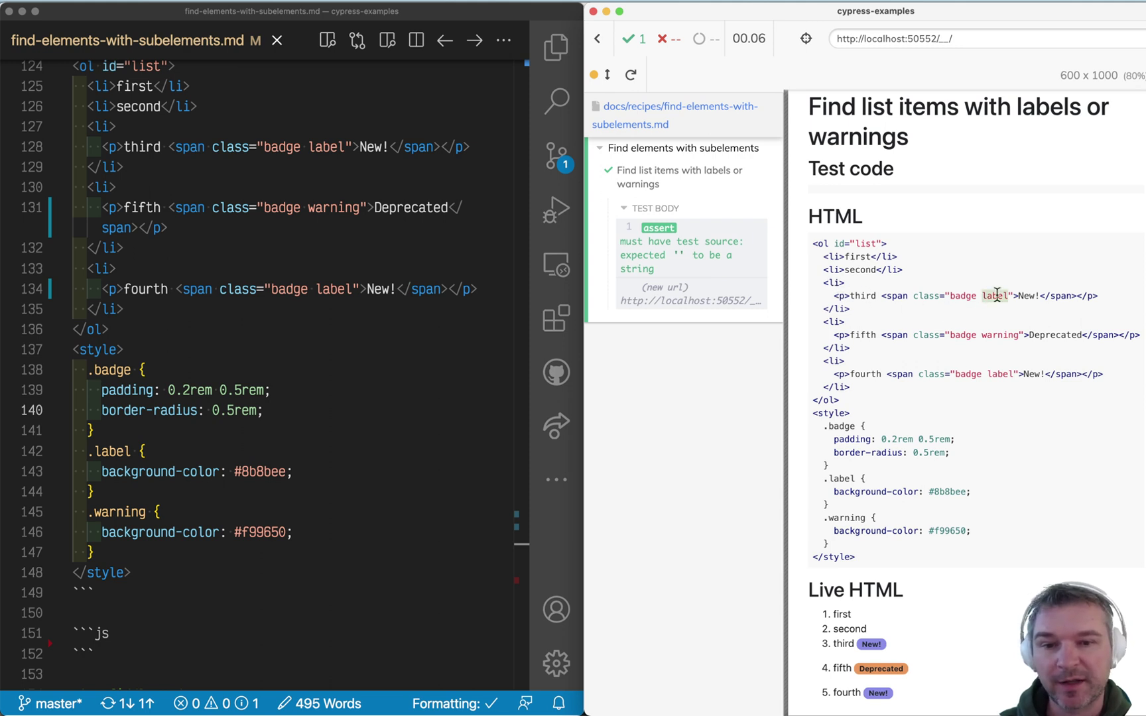
double_click(996, 335)
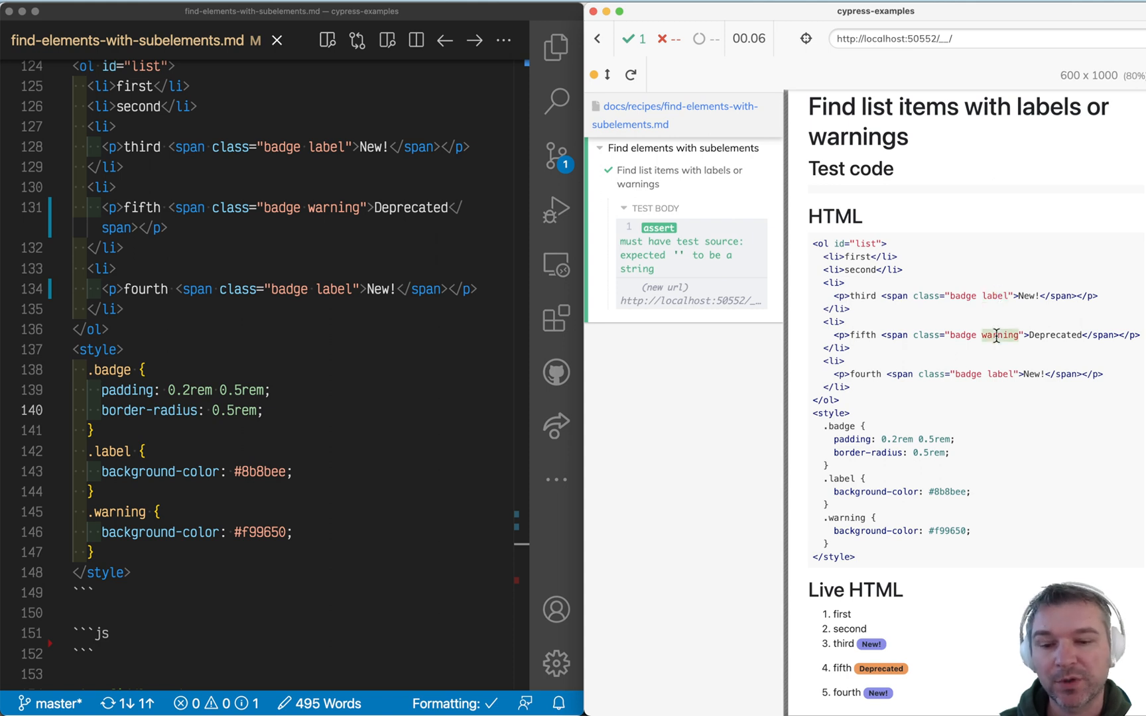
scroll(997, 335, "down", 1)
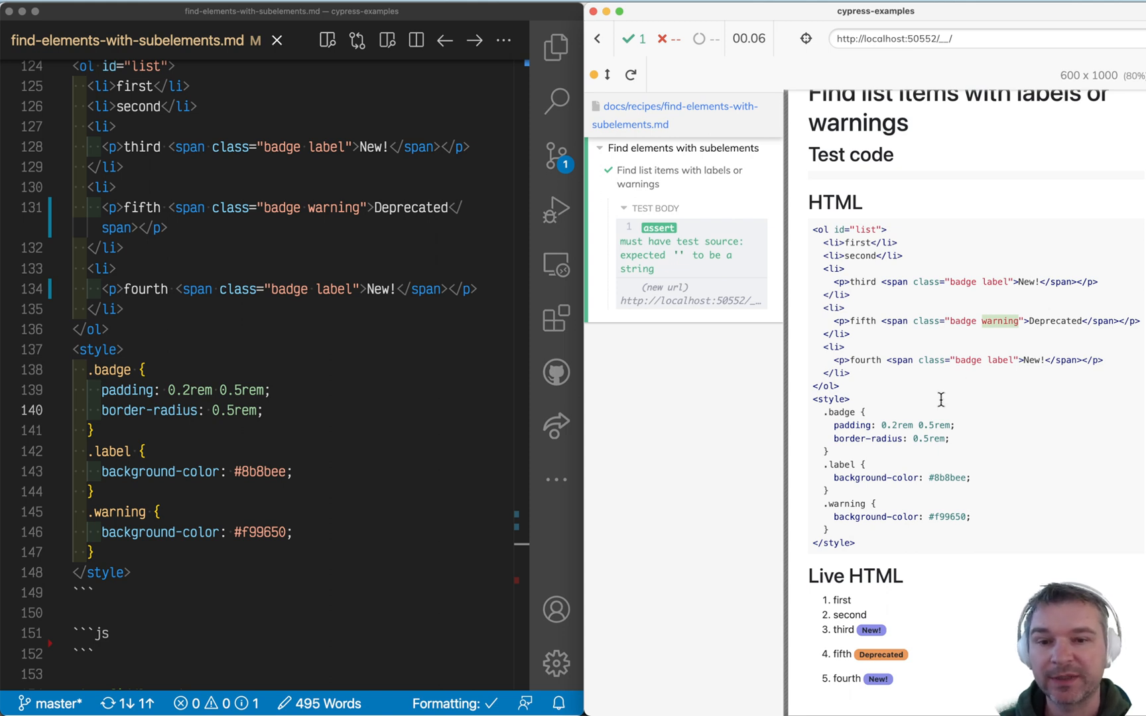
Add cy.get('li:has(.label)') in the js code fence and save so Cypress re-runs
left_click(149, 633)
scroll(152, 573, "down", 4)
key("Return")
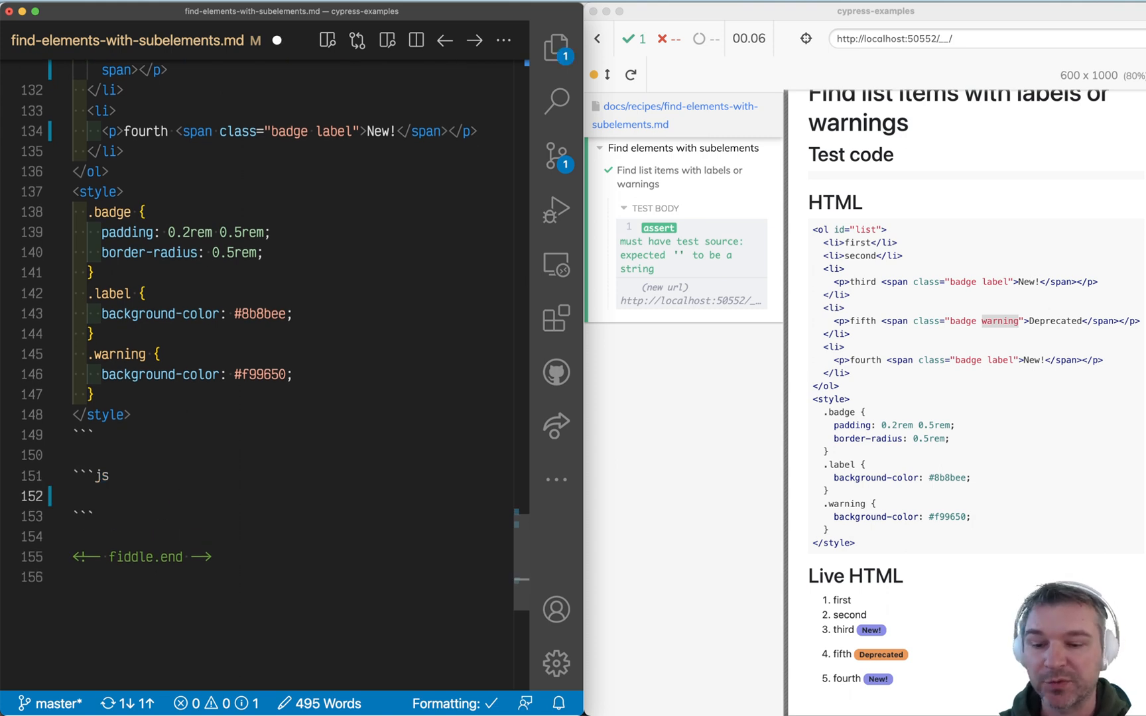
type("cy.get(")
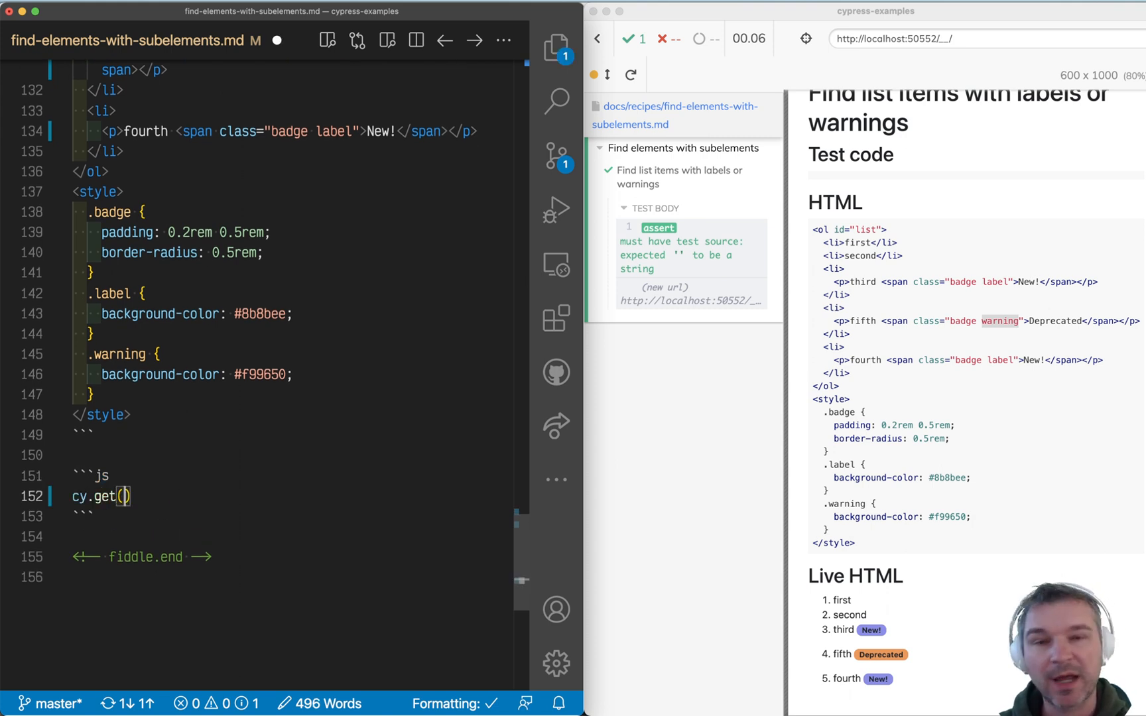
type("'li")
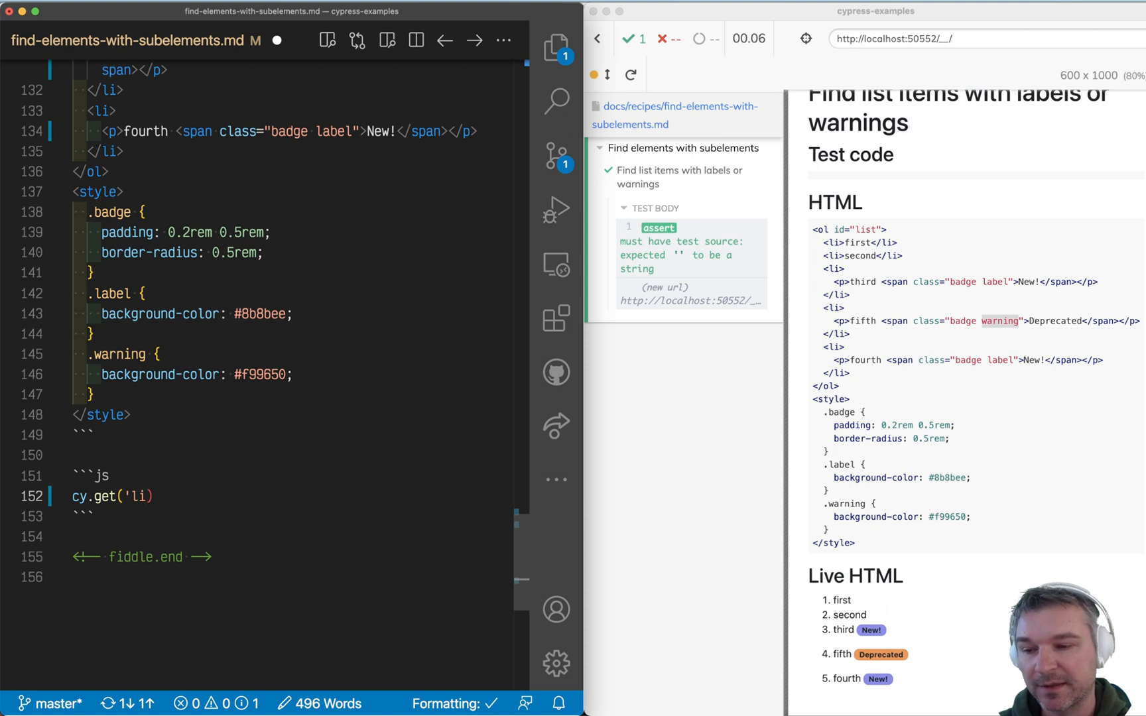
type(":has(")
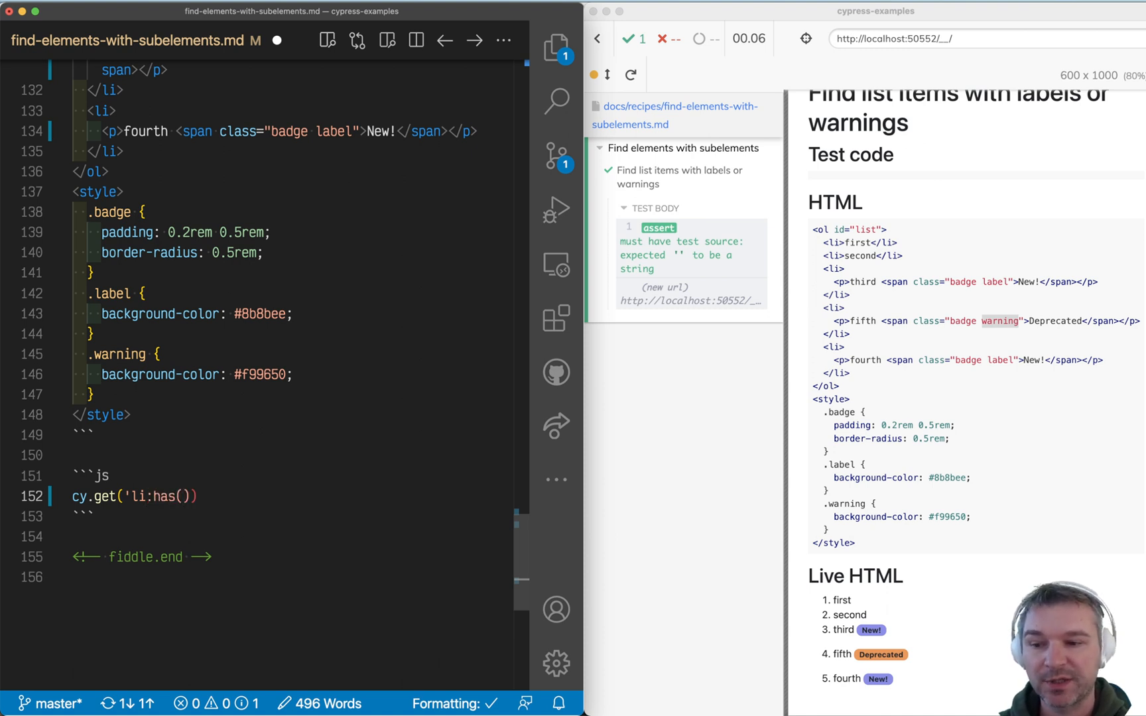
type("'")
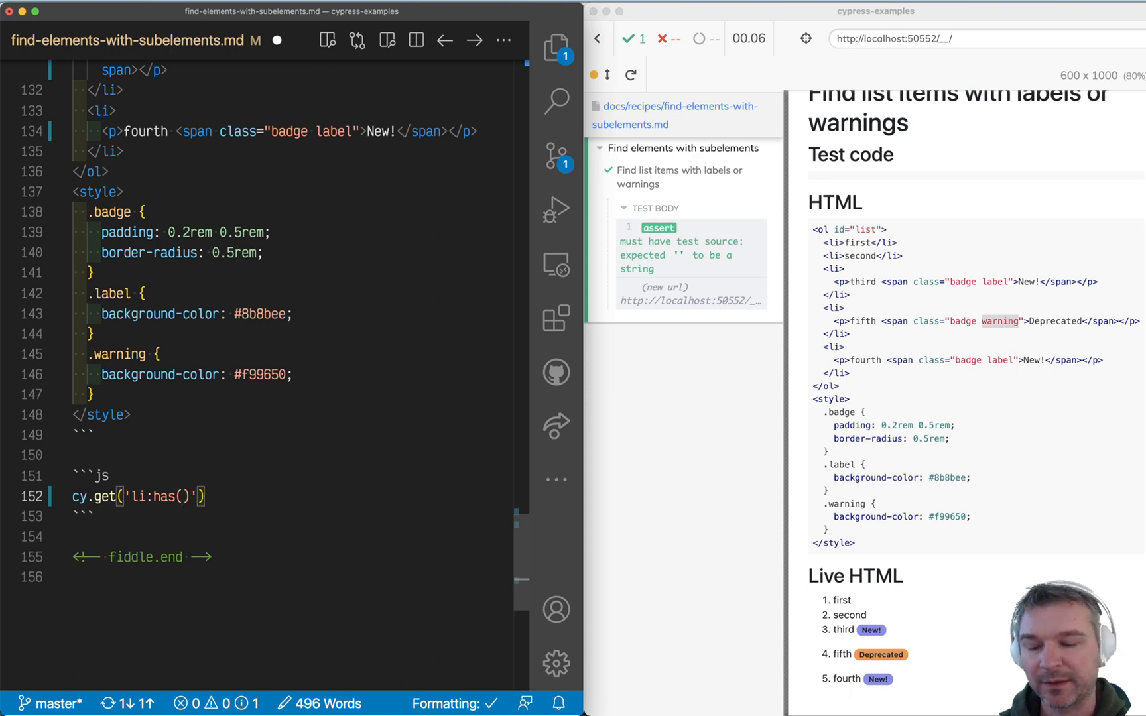
type(".label")
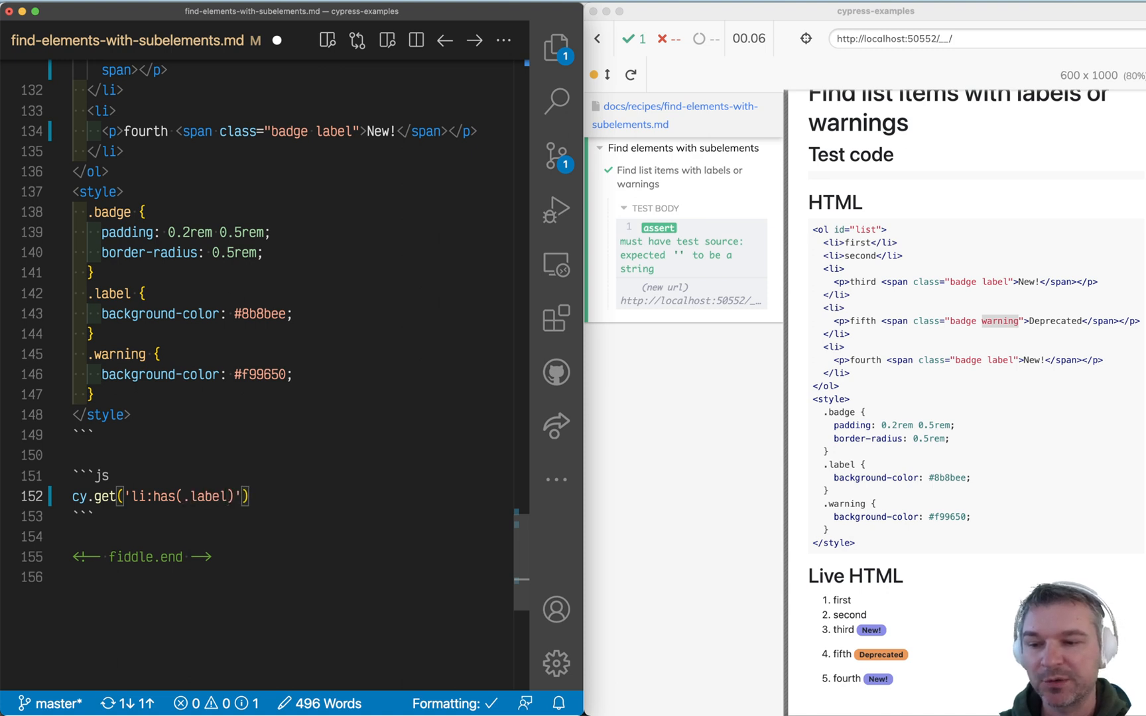
key("super+s")
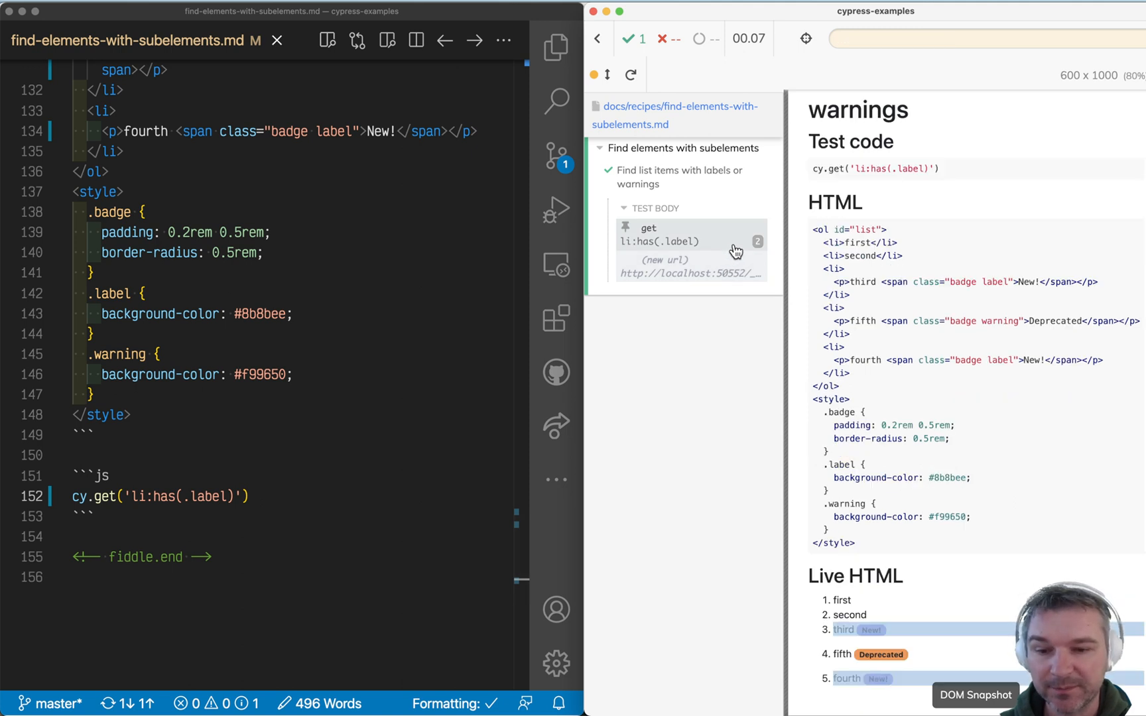
Extend the selector to li:has(.label, .warning) and save so Cypress finds three matches
left_click(230, 505)
type(", .warning")
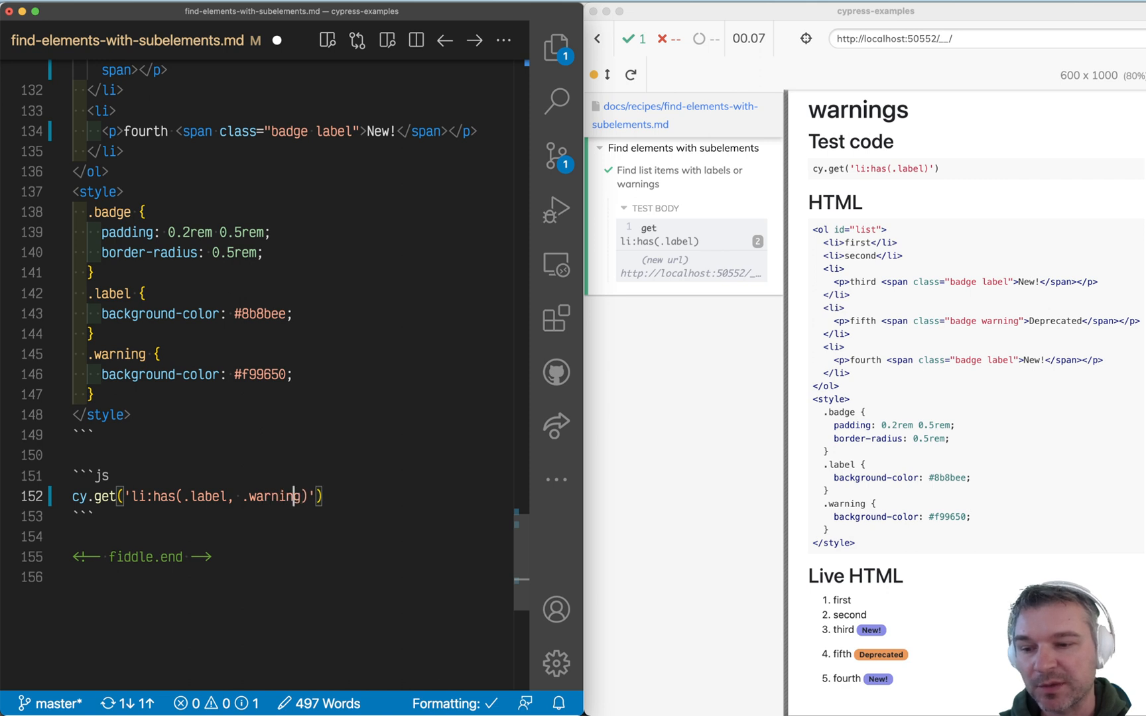
key("Left")
key("Left")
key("Left")
key("Left")
key("Left")
key("Left")
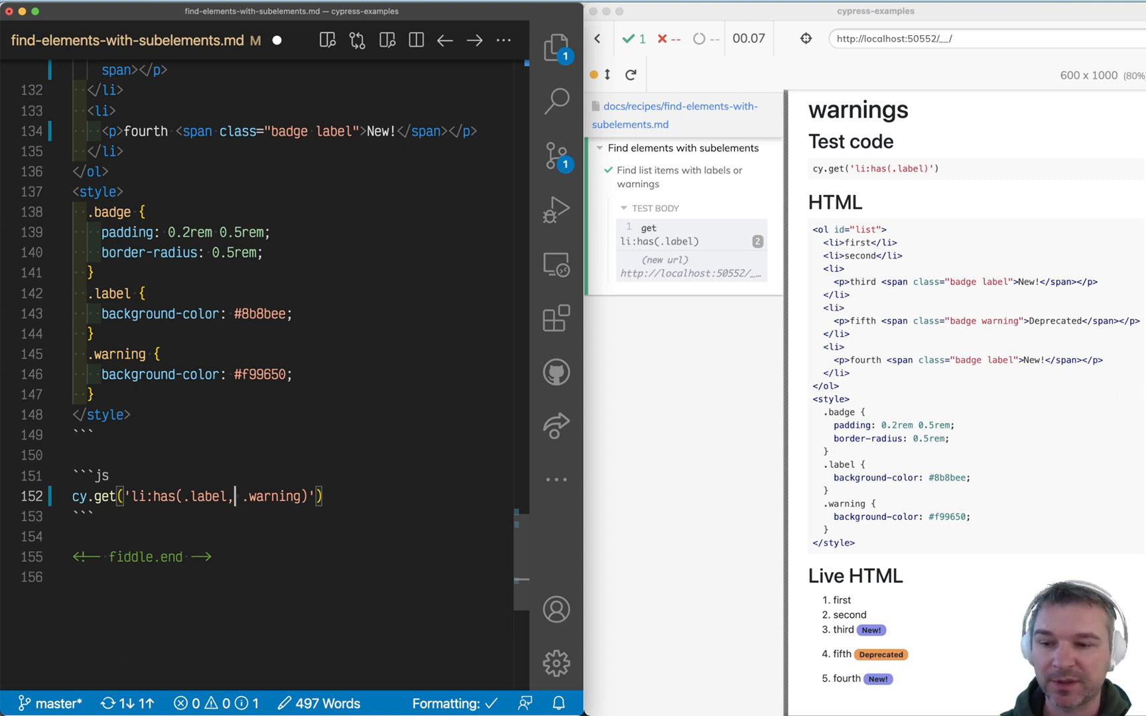
key("super+s")
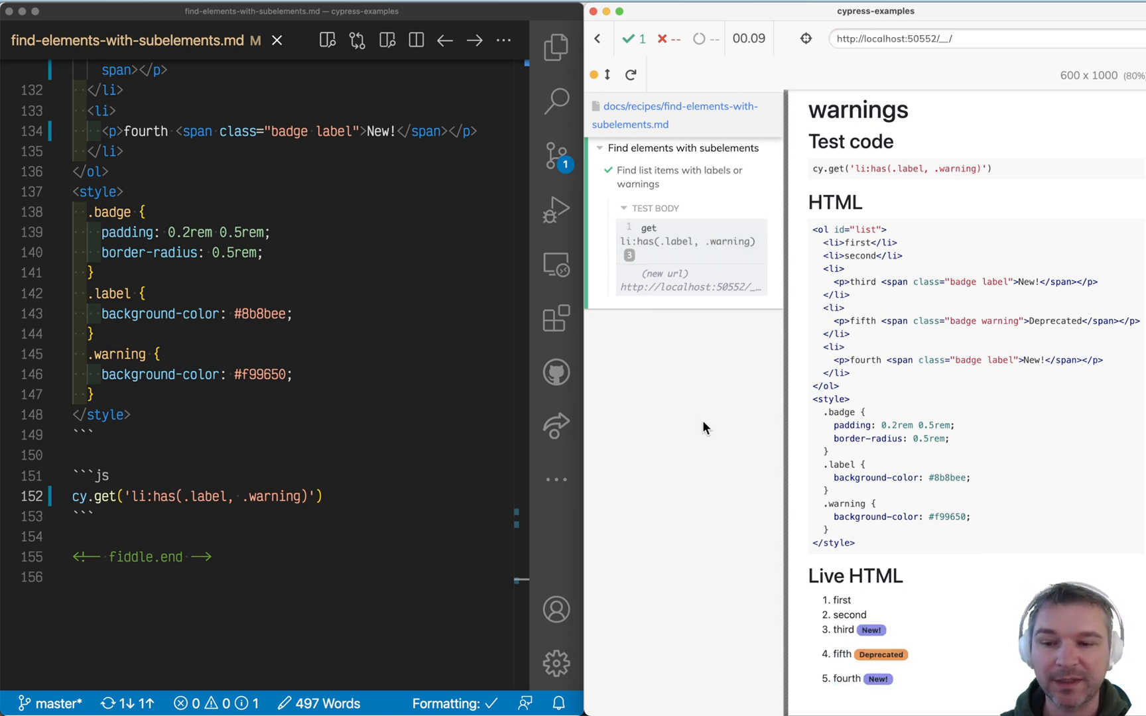
left_click(328, 496)
type(".should('have.length', 3")
Append .should('have.length', 3), save, and check the matched items in the Cypress runner
key("super+s")
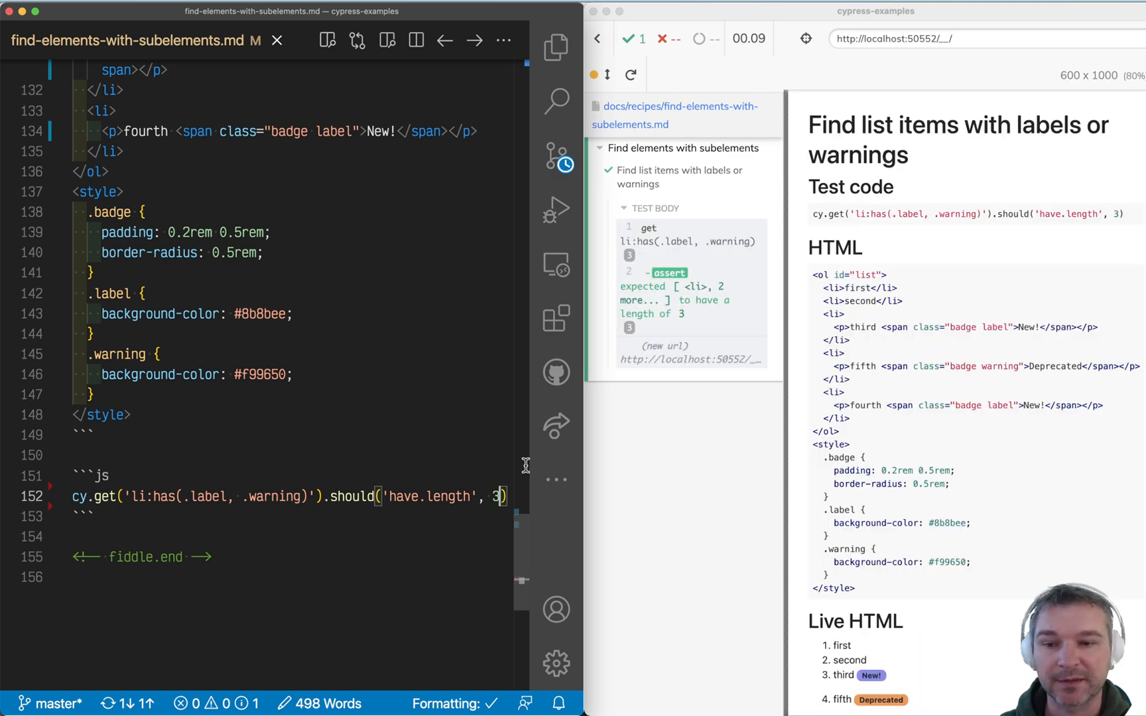
left_click(681, 296)
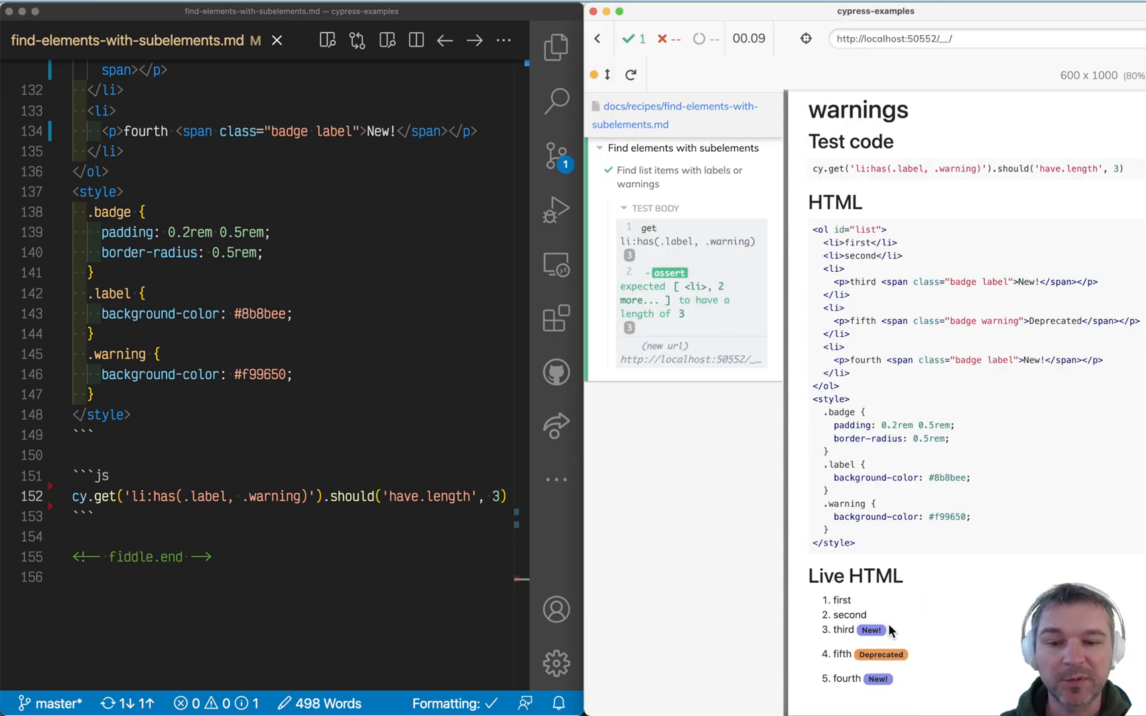